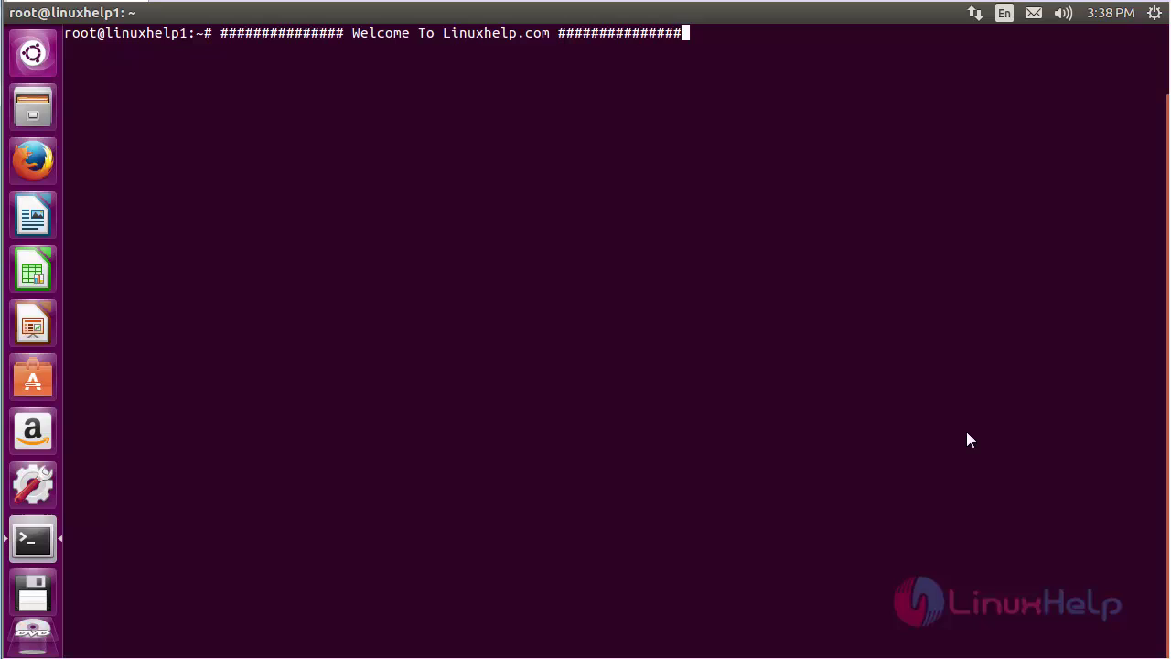
Clear the welcome banner, add the ppa:atareao/sunflower repository with add-apt-repository, and confirm adding it.
key("ctrl+u")
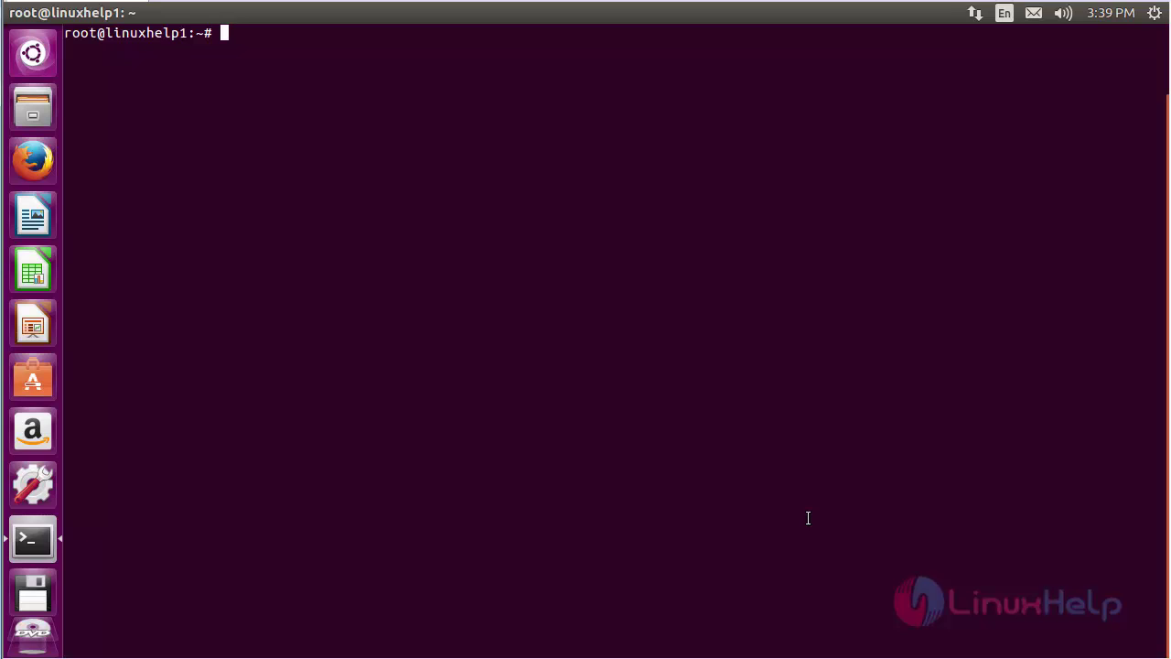
type("add-apt-repository ")
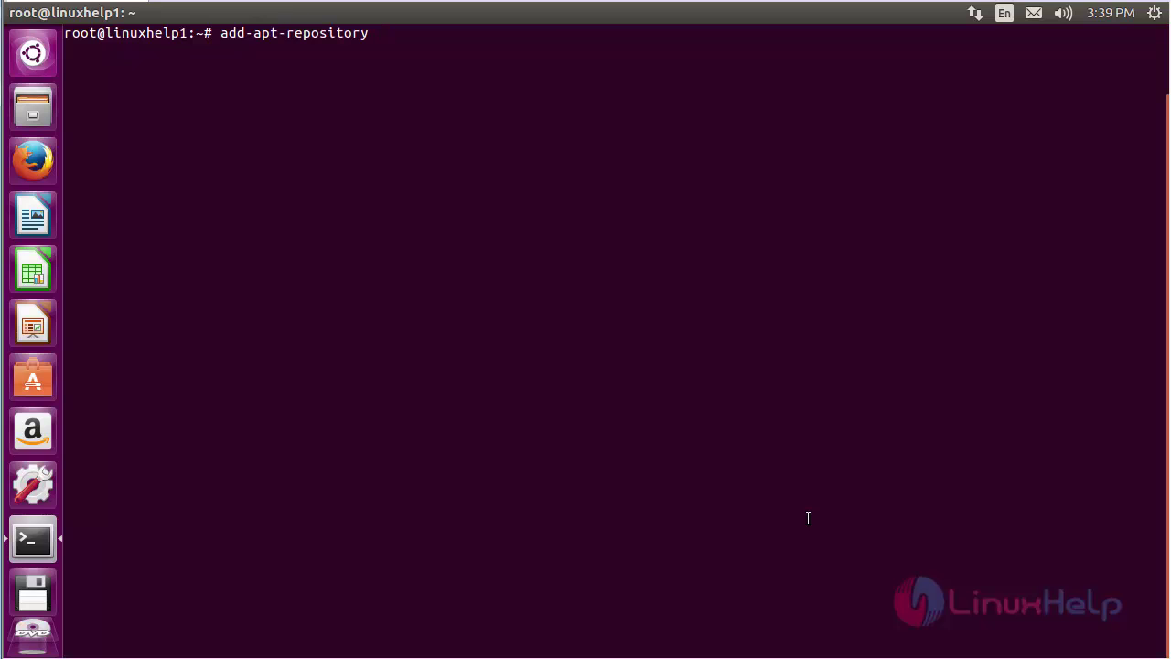
type("ppa:atareao/")
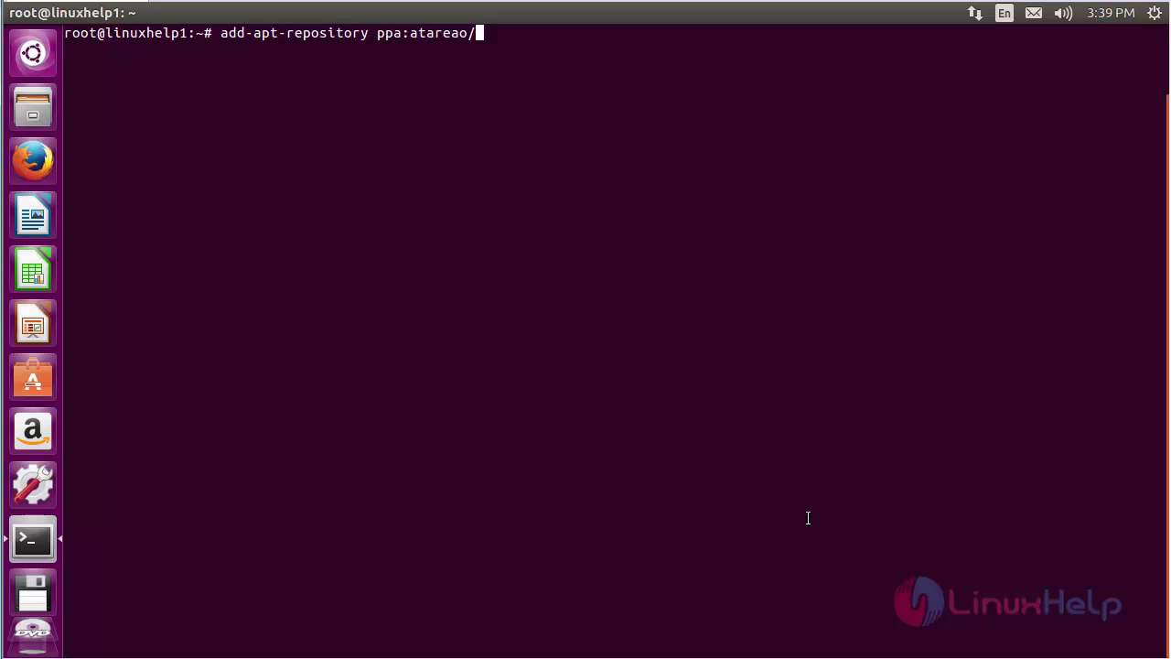
type("sunflower")
key("Return")
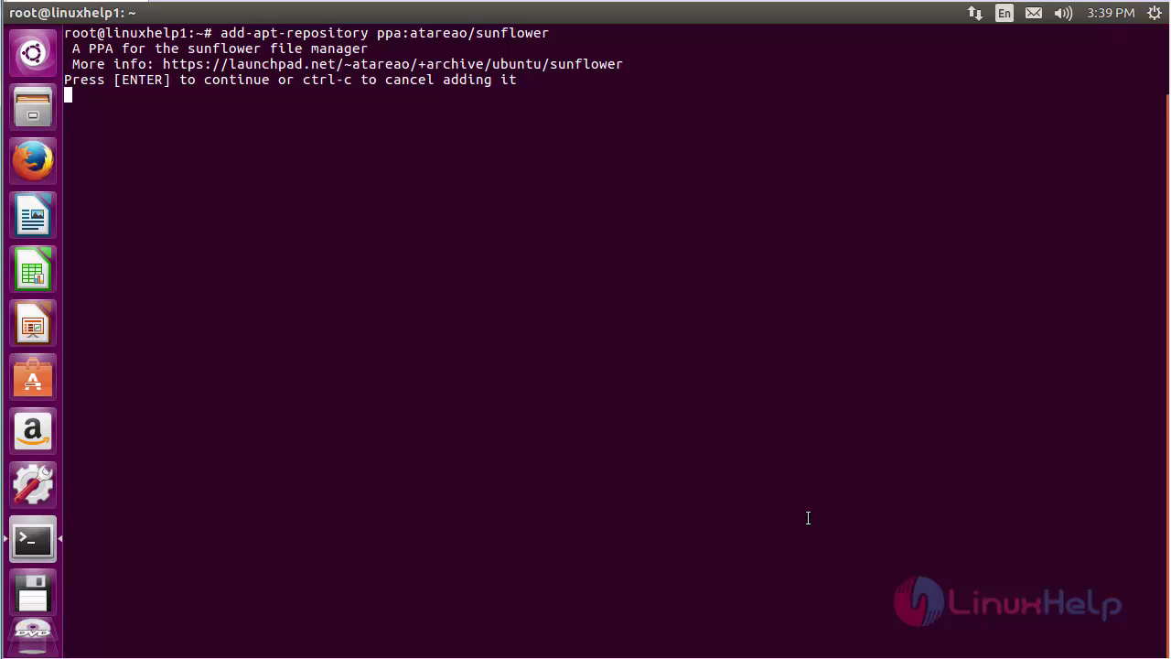
key("Return")
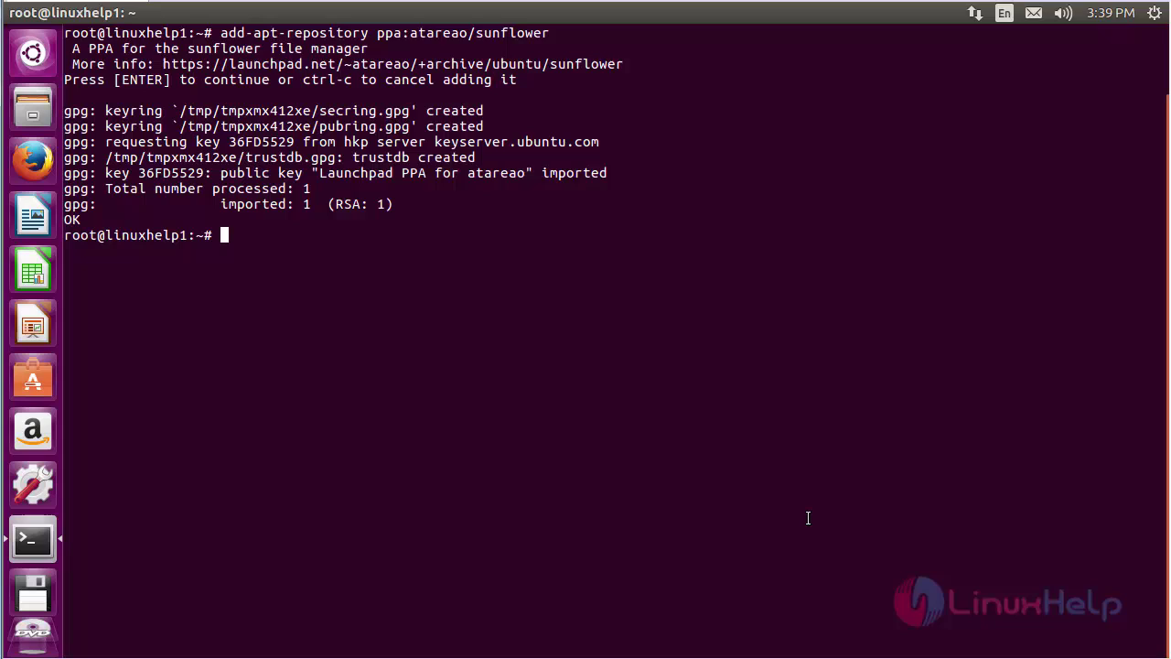
key("ctrl+l")
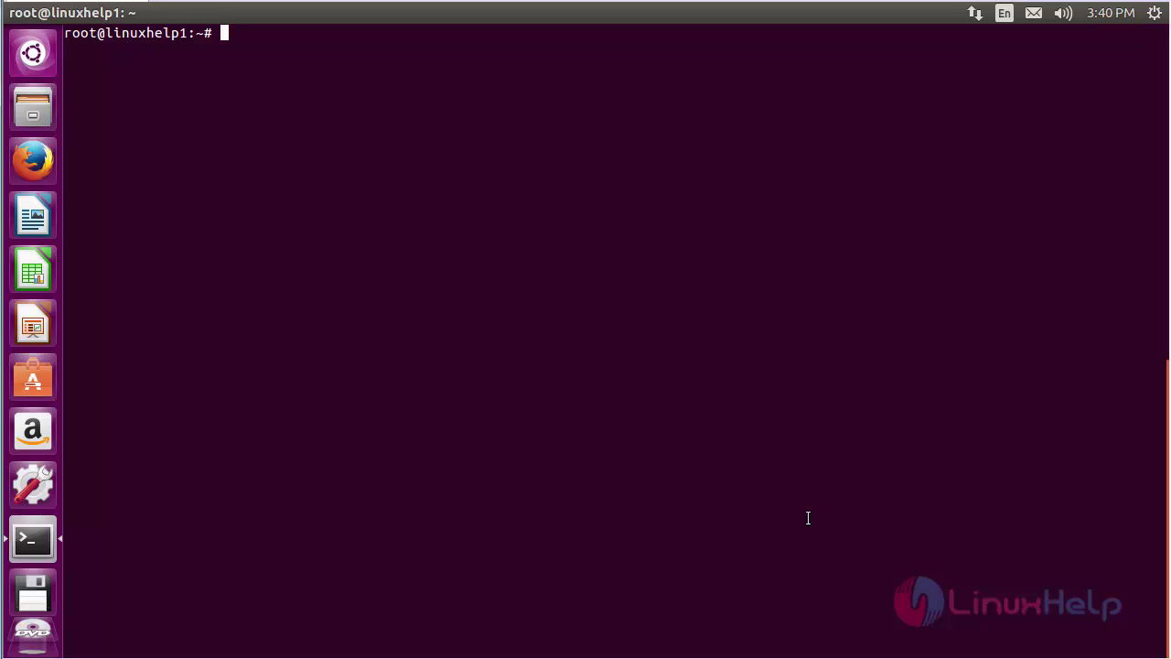
Refresh the system package lists by running apt-get update -y.
type("apt-get up")
key("BackSpace")
type("pdate -y")
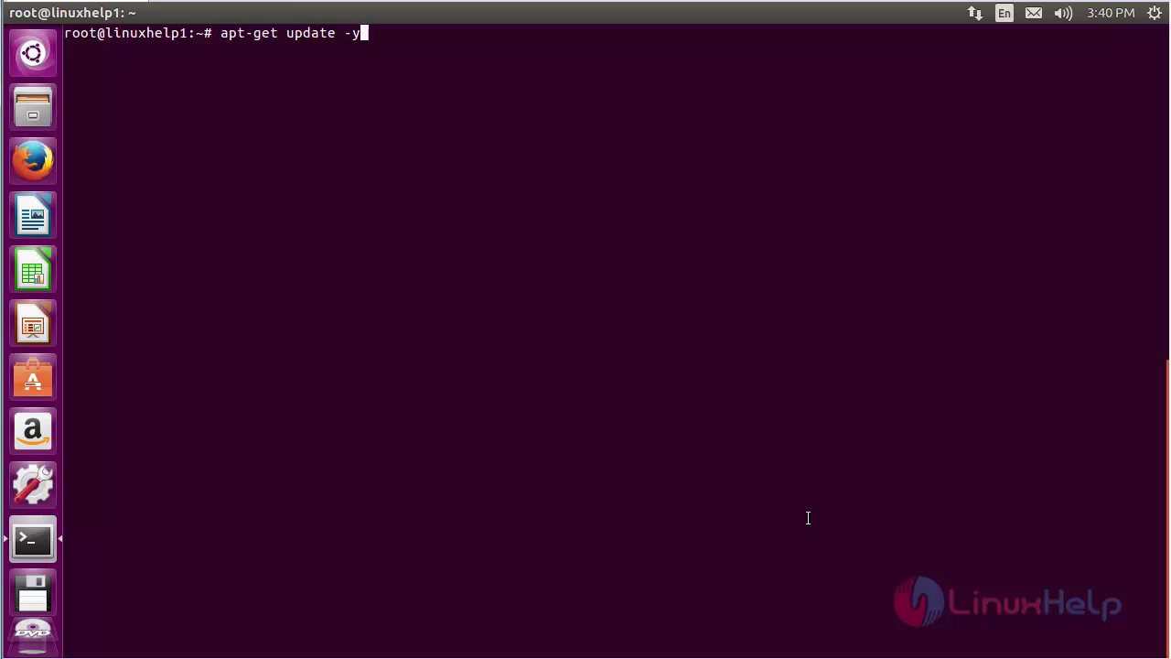
key("Return")
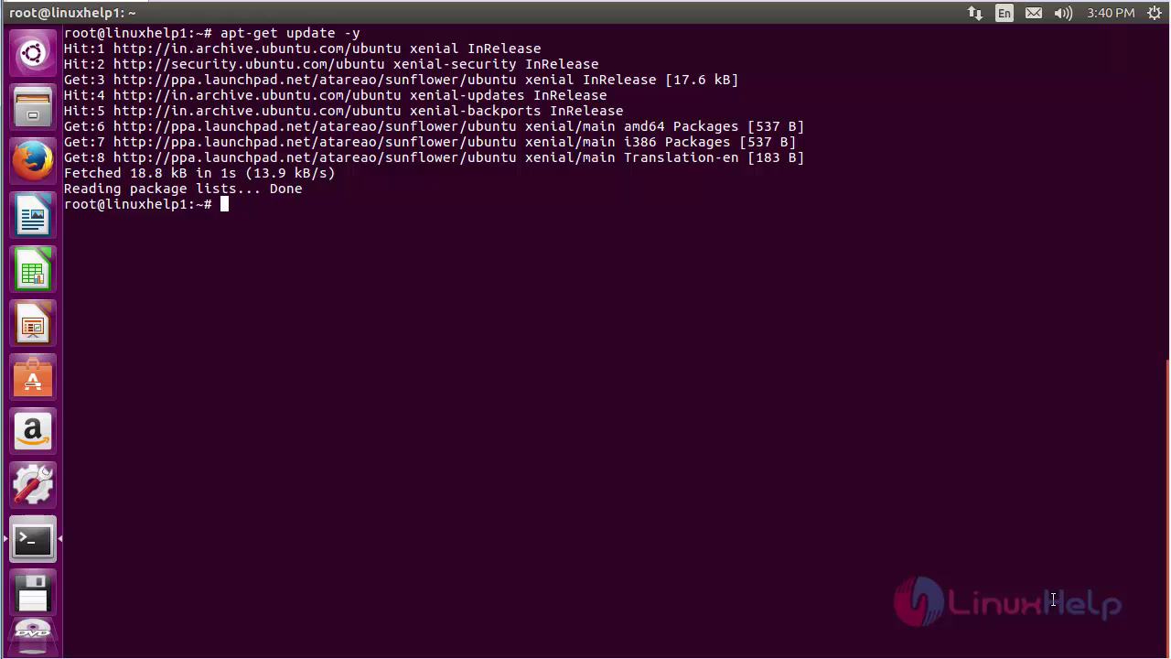
key("ctrl+l")
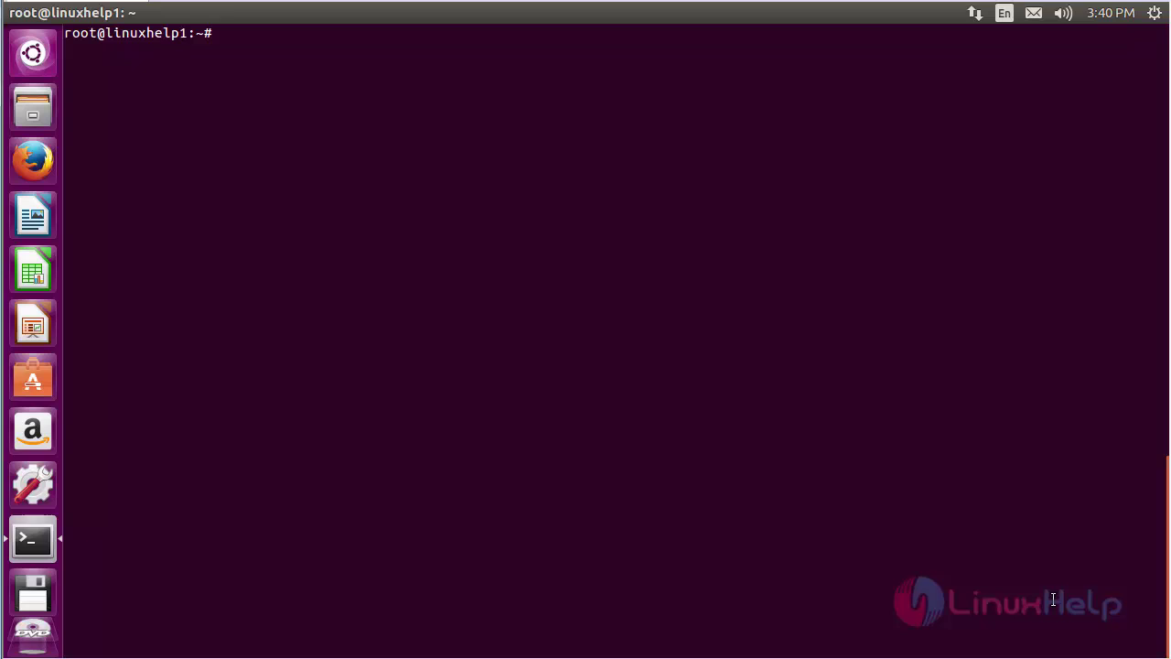
Install the Sunflower file manager by running apt-get install sunflower -y.
type("apt-get ins")
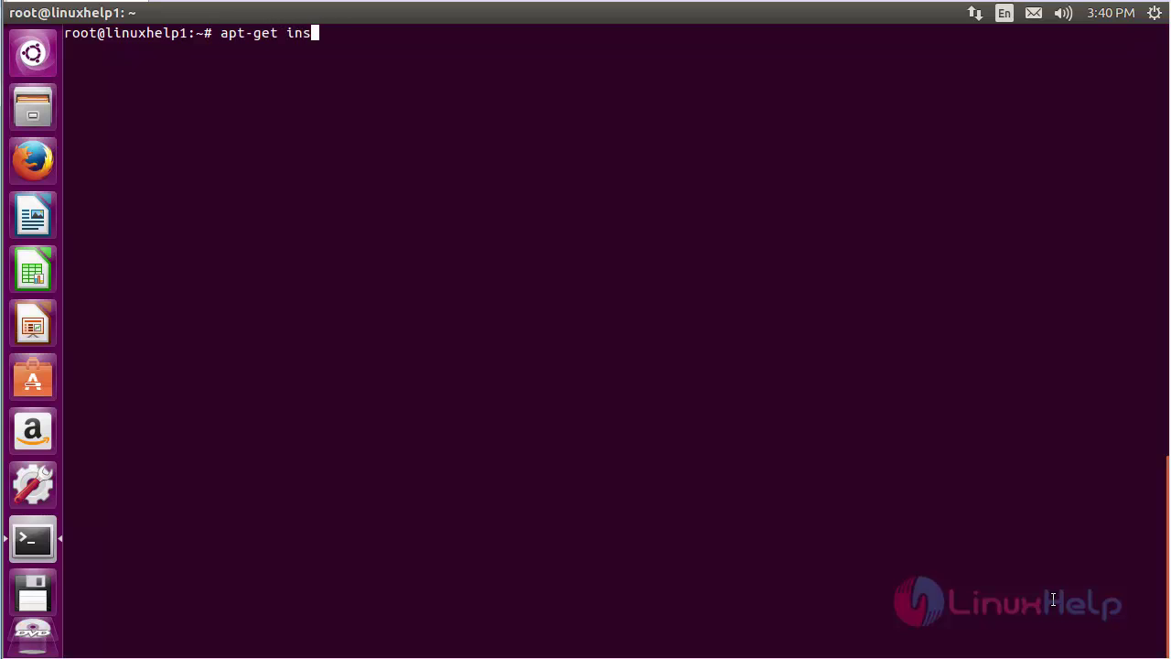
type("tall sunflow")
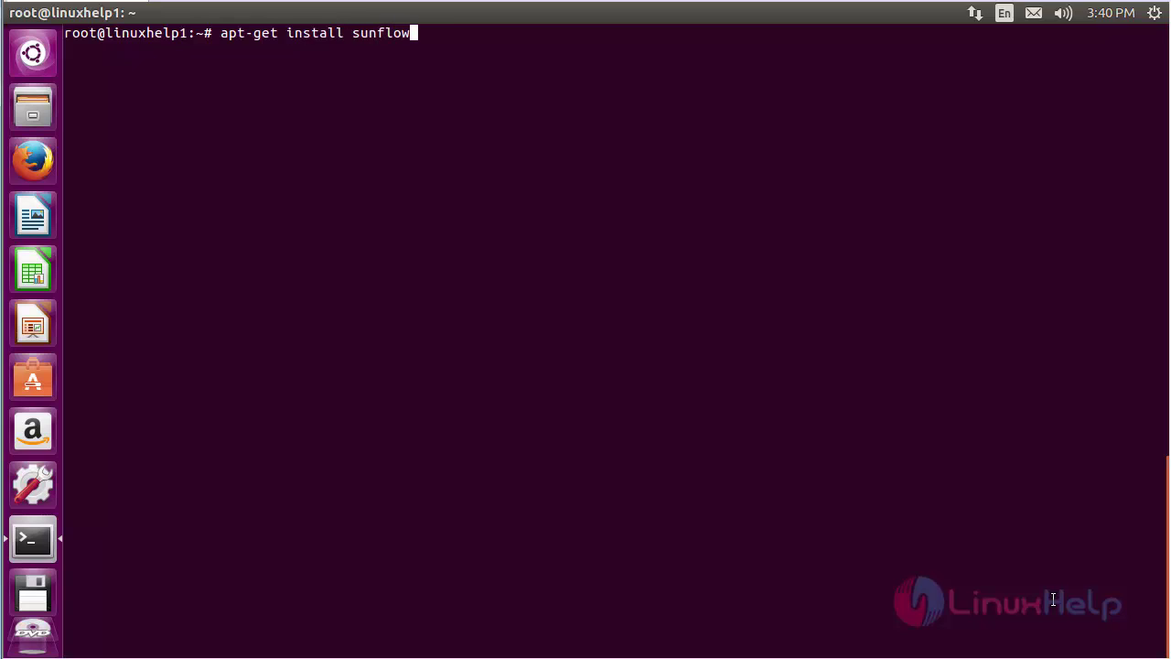
type("er -y")
key("Return")
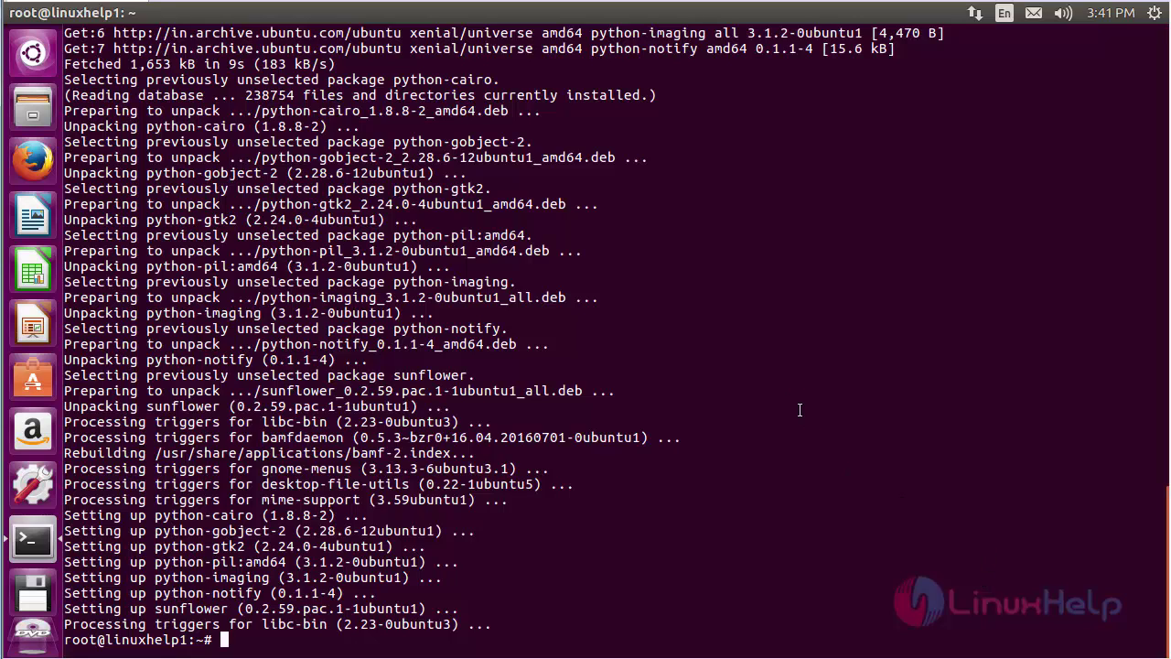
Search the computer for "sunflower" and launch the Sunflower application.
left_click(37, 57)
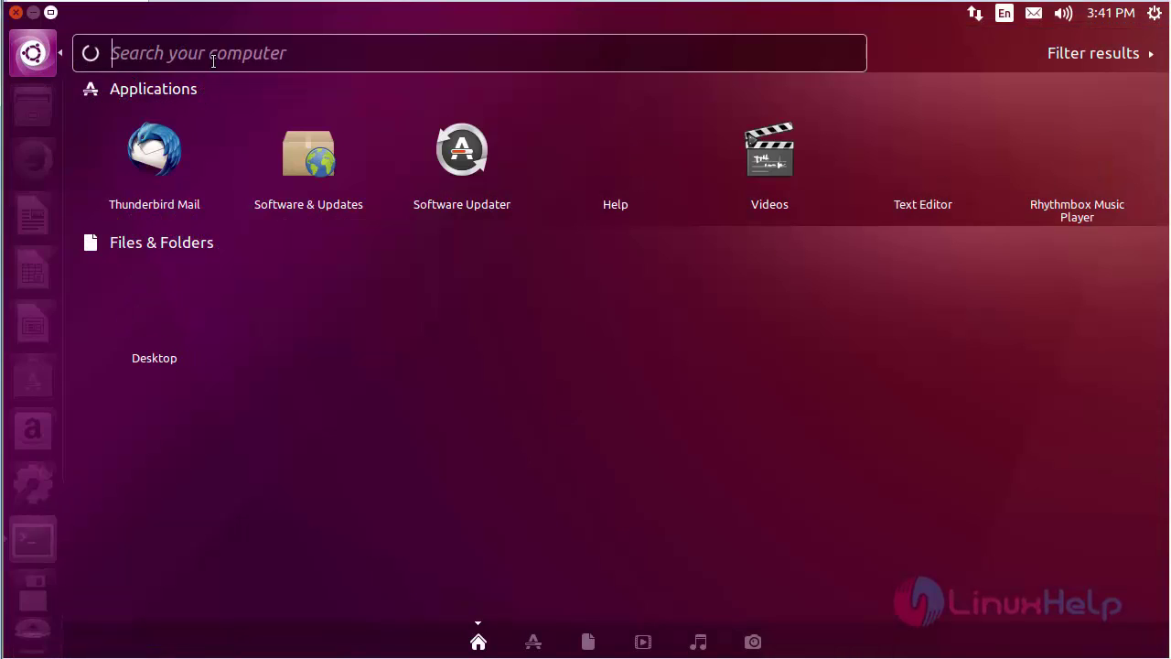
type("sunflower")
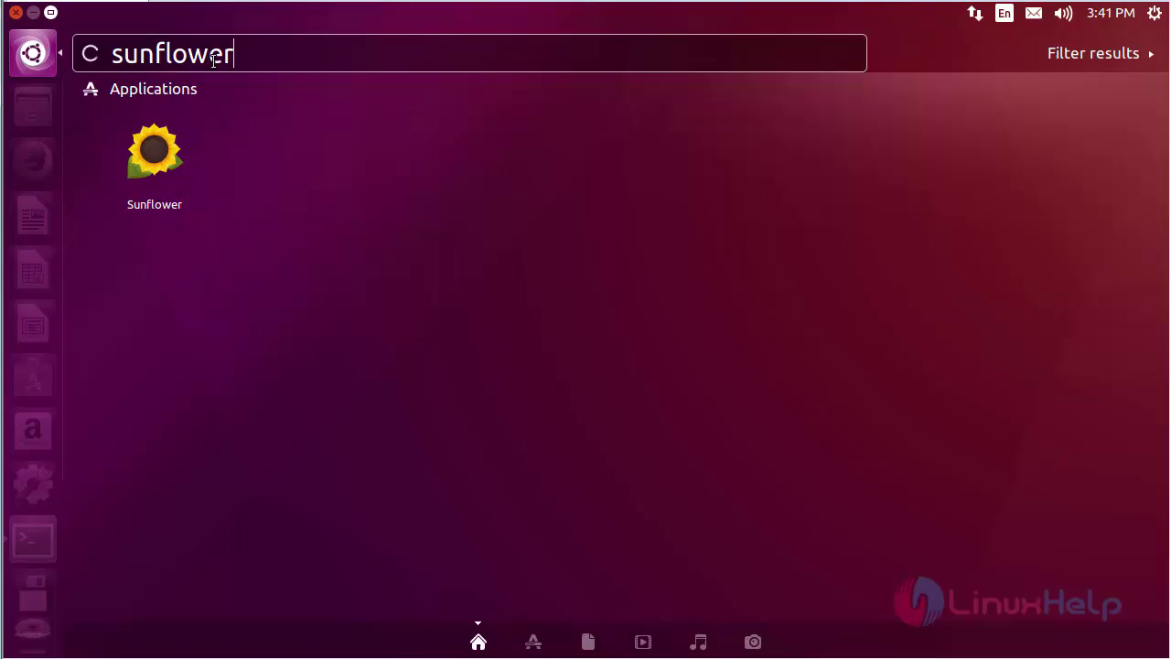
left_click(147, 155)
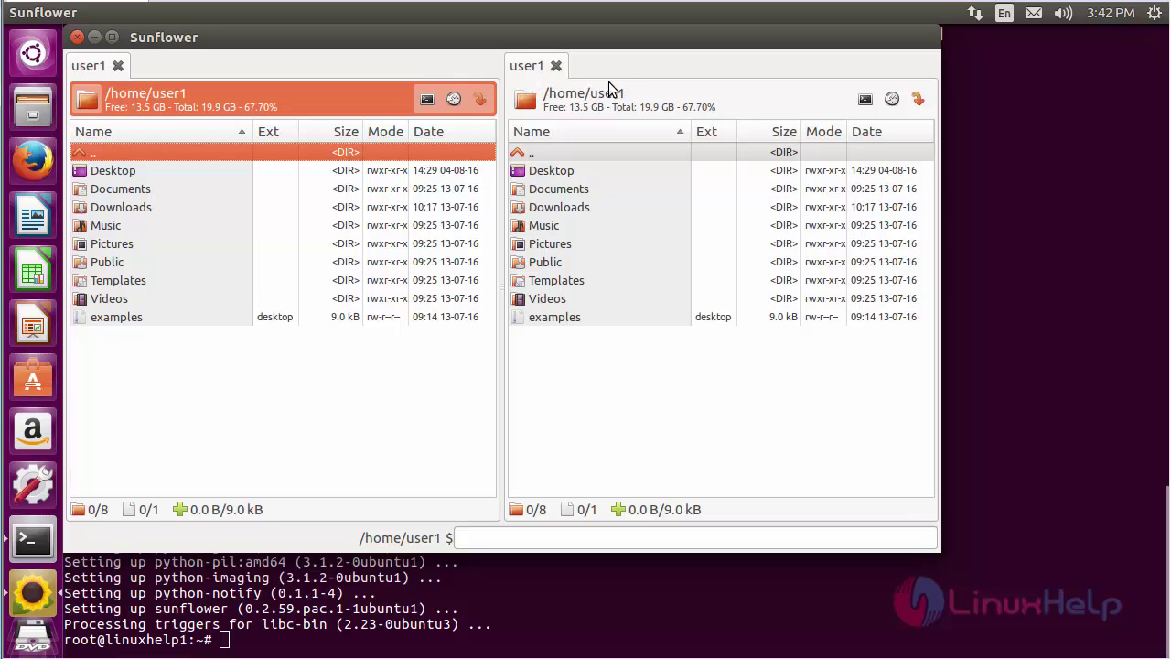
Open the Downloads folder in Sunflower's first pane and the Music folder in its second pane.
double_click(103, 212)
double_click(548, 226)
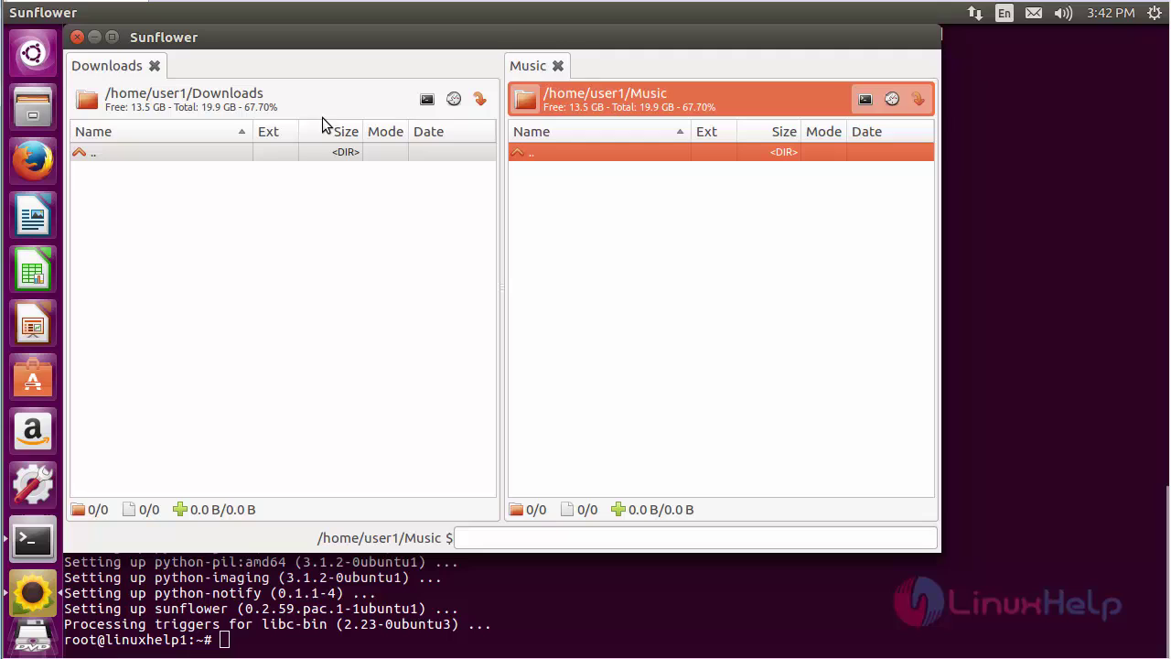
Open a terminal tab in the pane showing the Downloads folder.
left_click(427, 100)
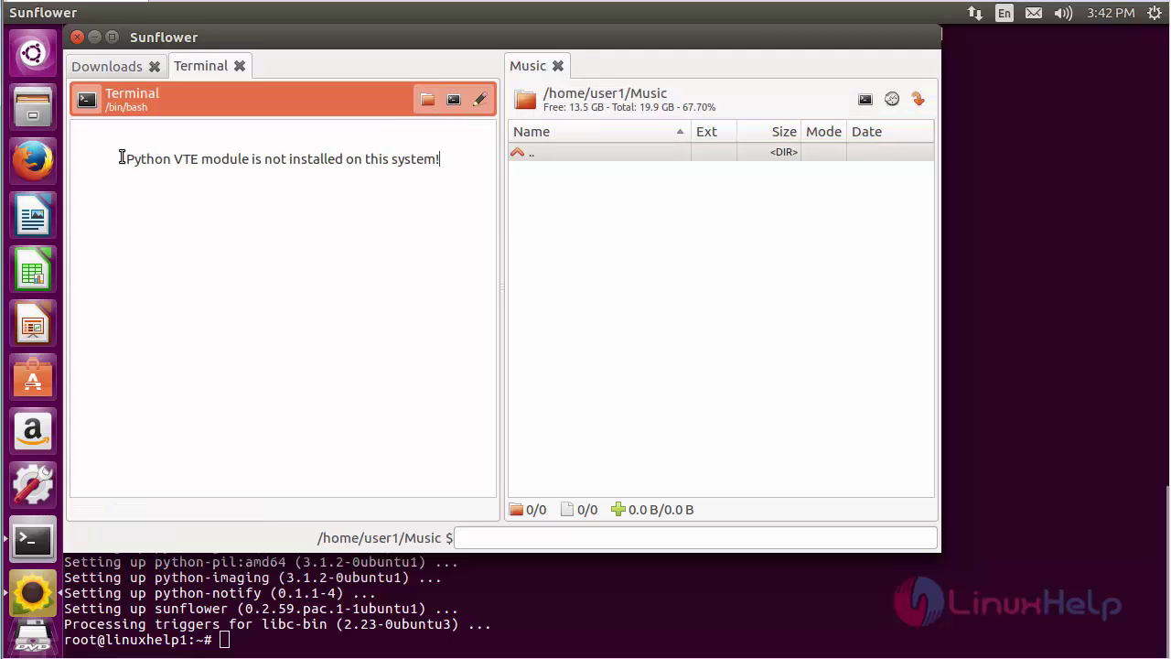
left_click_drag(123, 159, 187, 159)
left_click(204, 288)
Return the pane showing the Music folder to its parent directory, /home/user1.
left_click(602, 96)
left_click(546, 228)
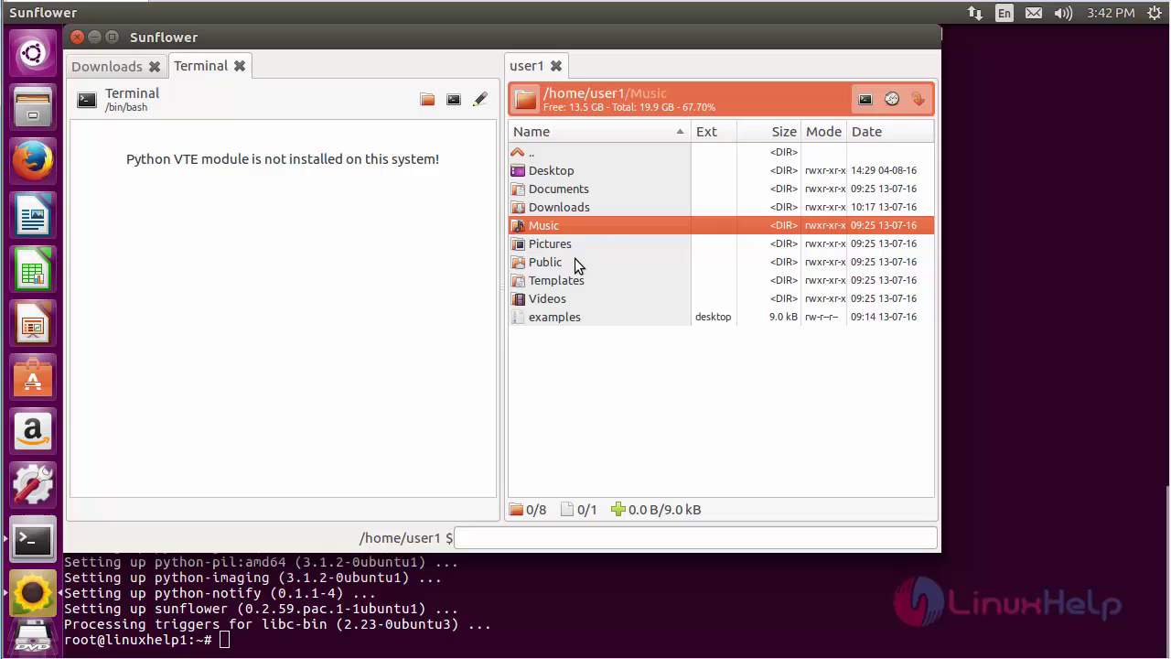
left_click(575, 264)
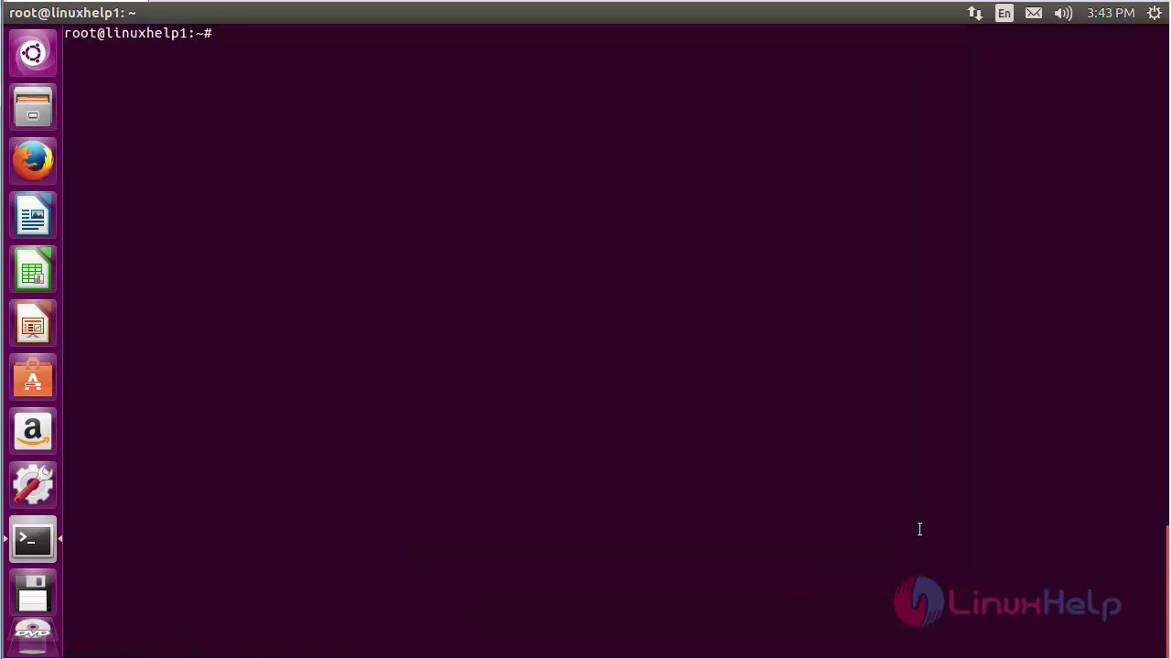
Uninstall Sunflower by running apt-get remove sunflower -y in the system terminal, and clear the terminal screen.
type("apt-get remov")
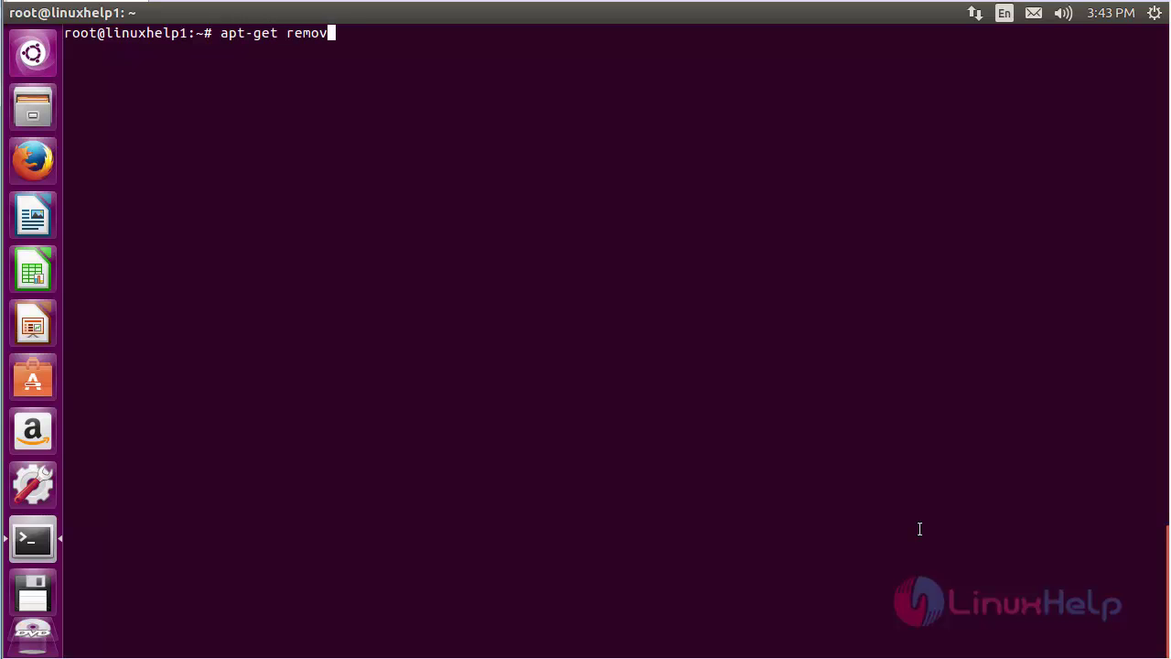
type("e sunflower -y")
key("Return")
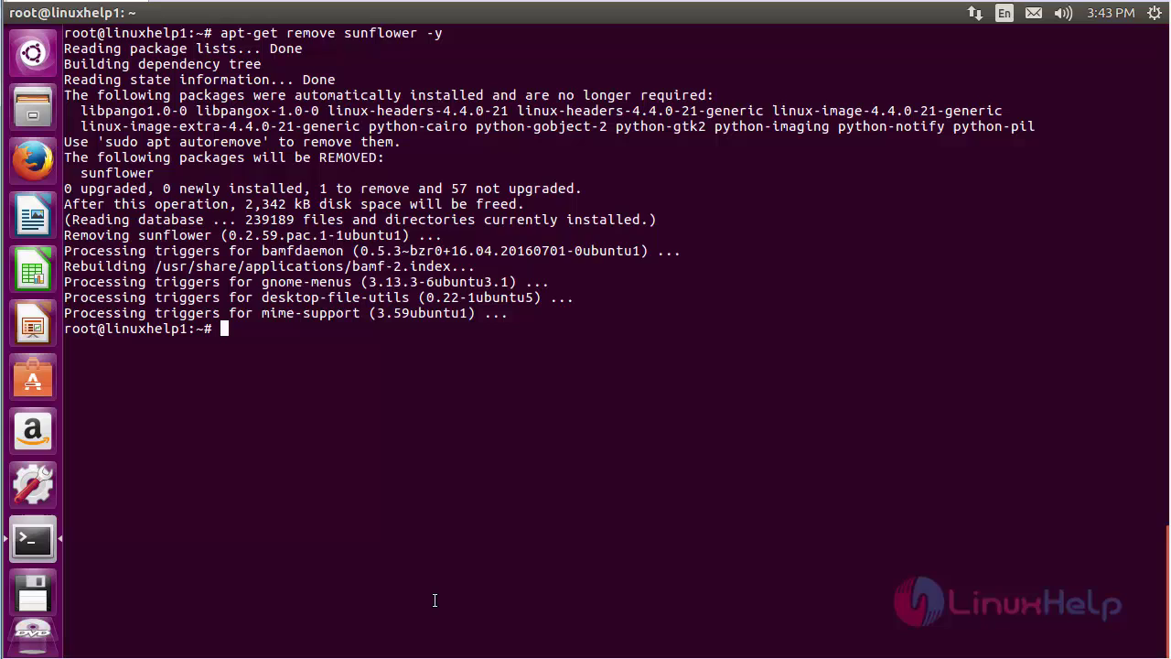
key("ctrl+l")
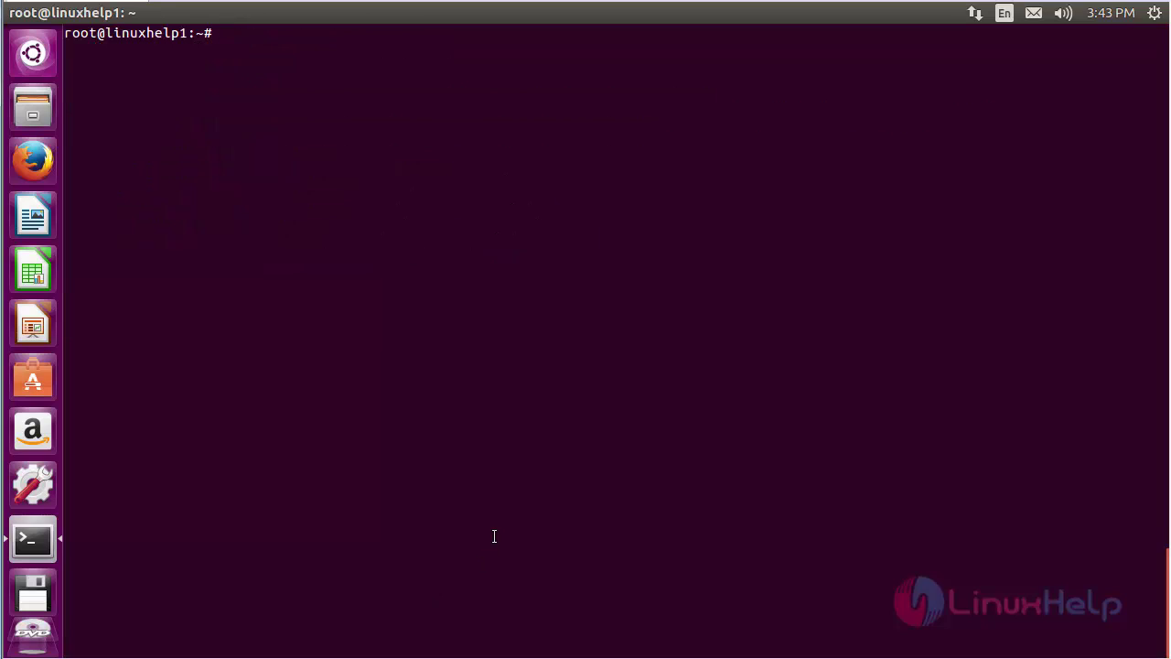